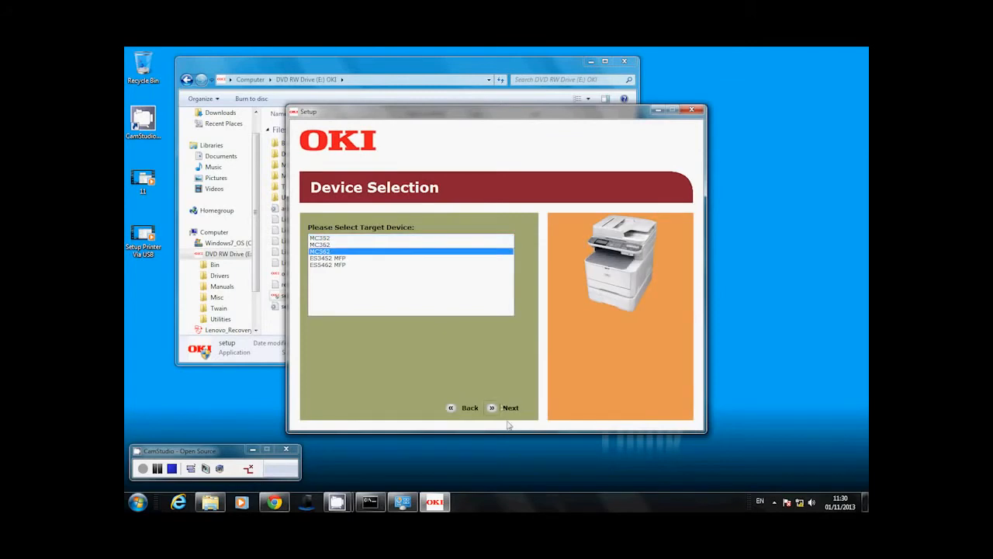
Continue with the MC562 device, deselect ActKey and start the PCL driver installation
{"action": "left_click", "coordinate": [510, 408]}
{"action": "left_click", "coordinate": [505, 410]}
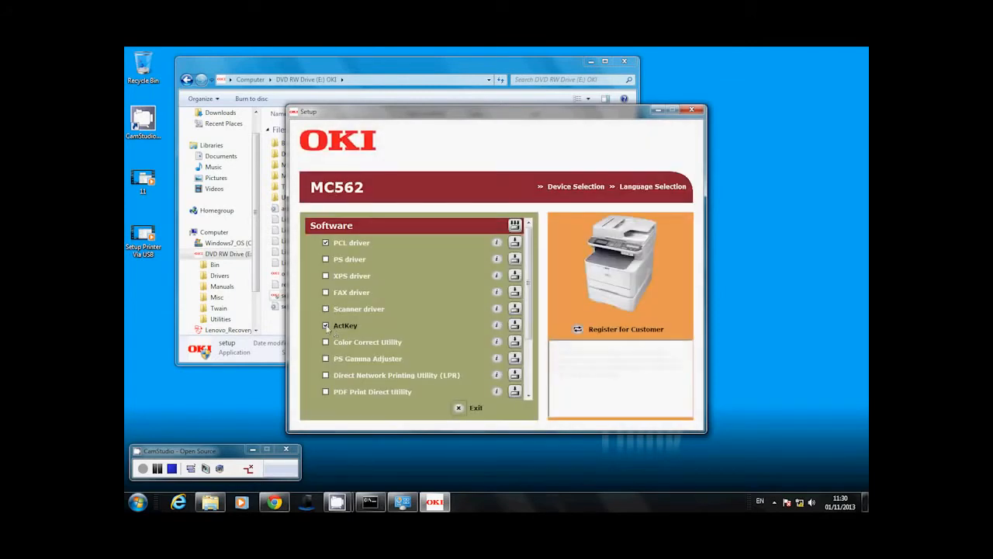
{"action": "left_click", "coordinate": [326, 326]}
{"action": "left_click", "coordinate": [514, 258]}
{"action": "left_click", "coordinate": [524, 366]}
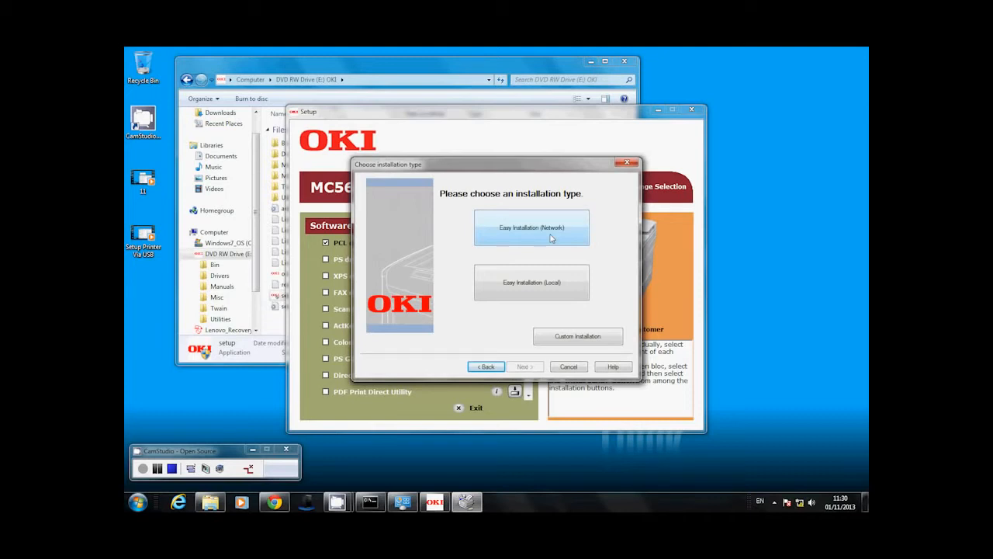
Choose a custom installation for a network printer connected directly to the network using TCP/IP
{"action": "left_click", "coordinate": [578, 338]}
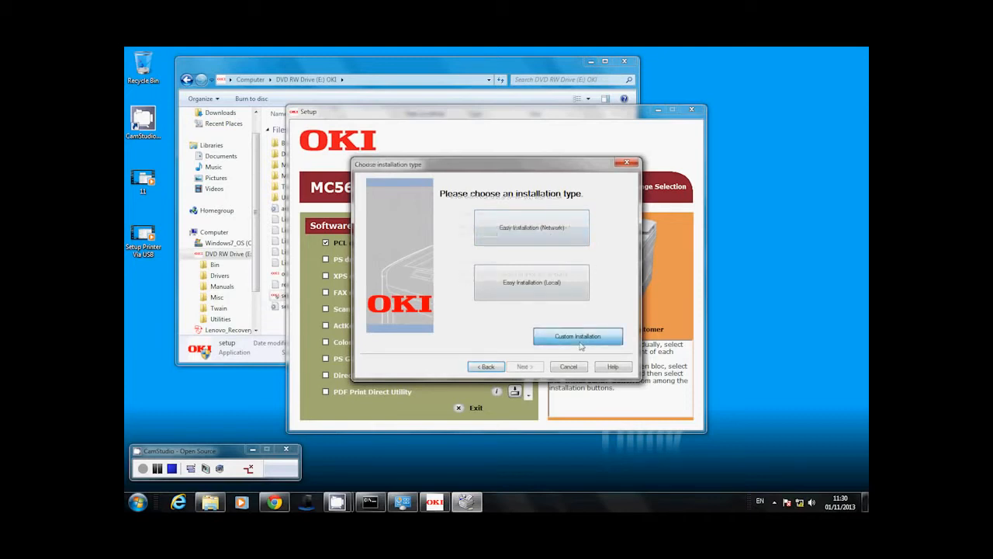
{"action": "left_click", "coordinate": [478, 265]}
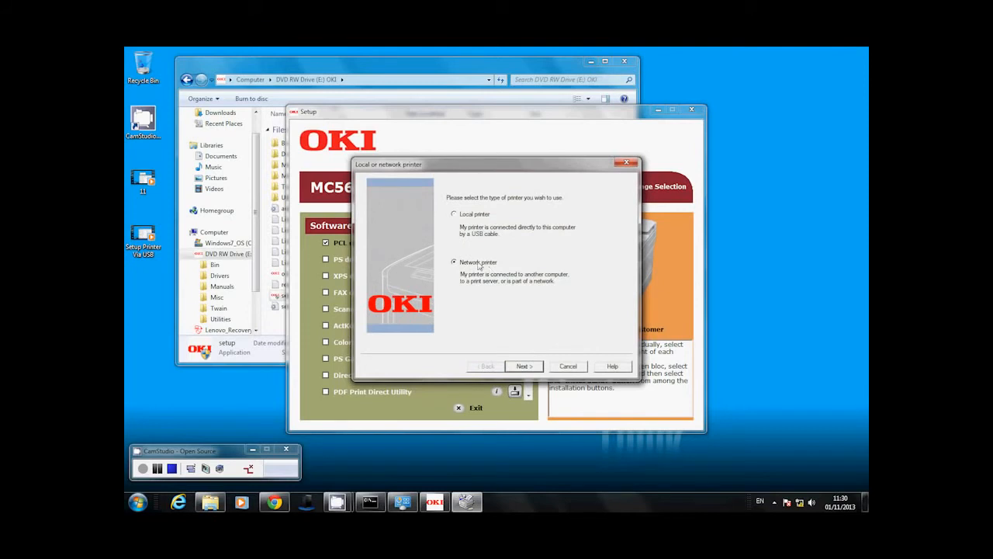
{"action": "left_click", "coordinate": [529, 369]}
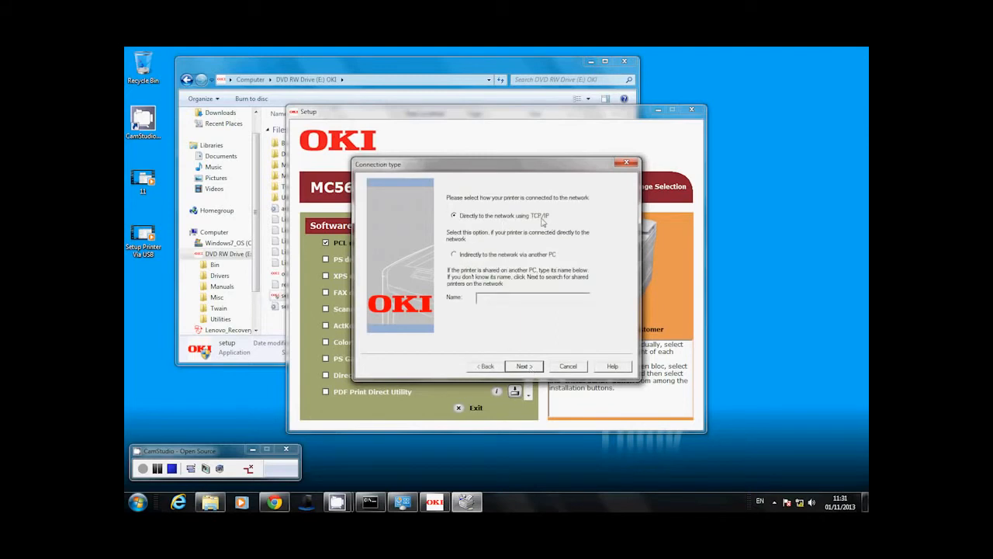
{"action": "left_click", "coordinate": [524, 365]}
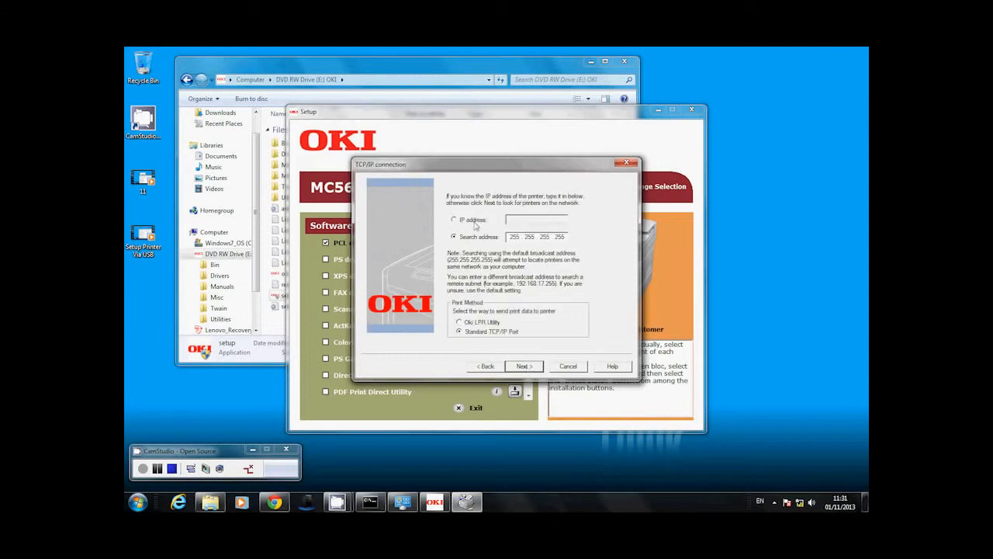
Specify the printer's IP address as 192.168.1.52 with the Standard TCP/IP Port print method
{"action": "left_click", "coordinate": [476, 222]}
{"action": "type", "text": "192.168.1.52"}
{"action": "left_click", "coordinate": [532, 369]}
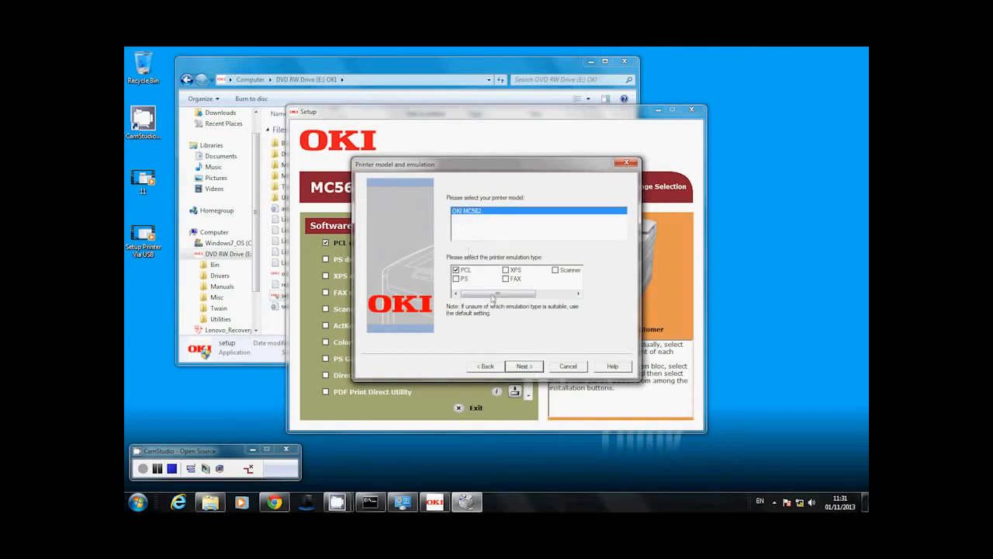
Install the OKI MC562 with PCL emulation, keeping the default printer name and sharing setting, and finish the wizard
{"action": "left_click", "coordinate": [532, 367]}
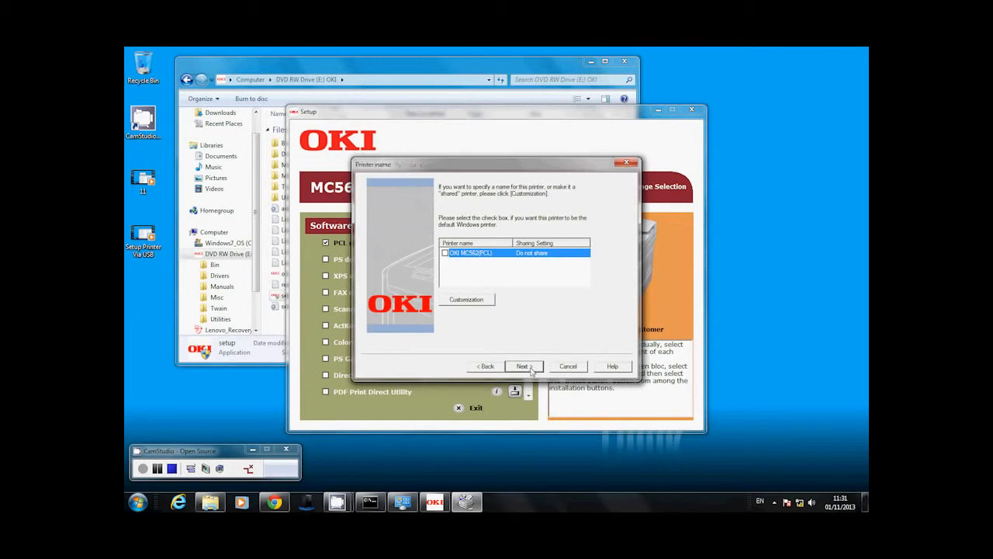
{"action": "left_click", "coordinate": [532, 371]}
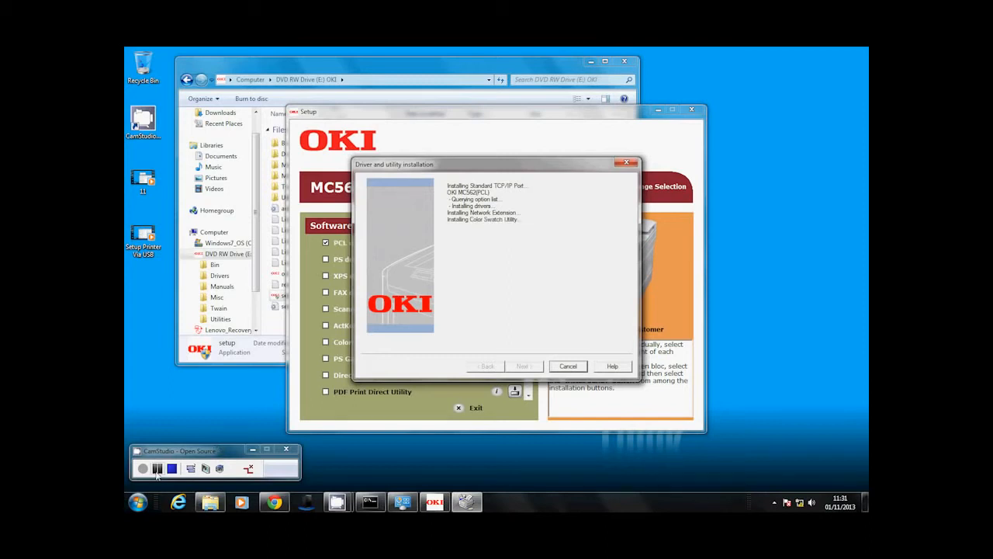
{"action": "left_click", "coordinate": [156, 469]}
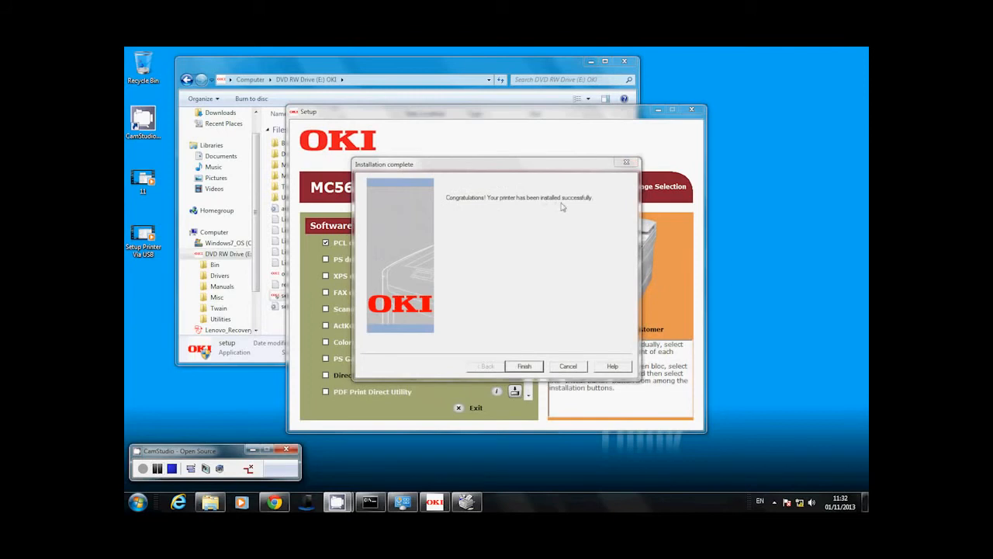
{"action": "left_click", "coordinate": [536, 367]}
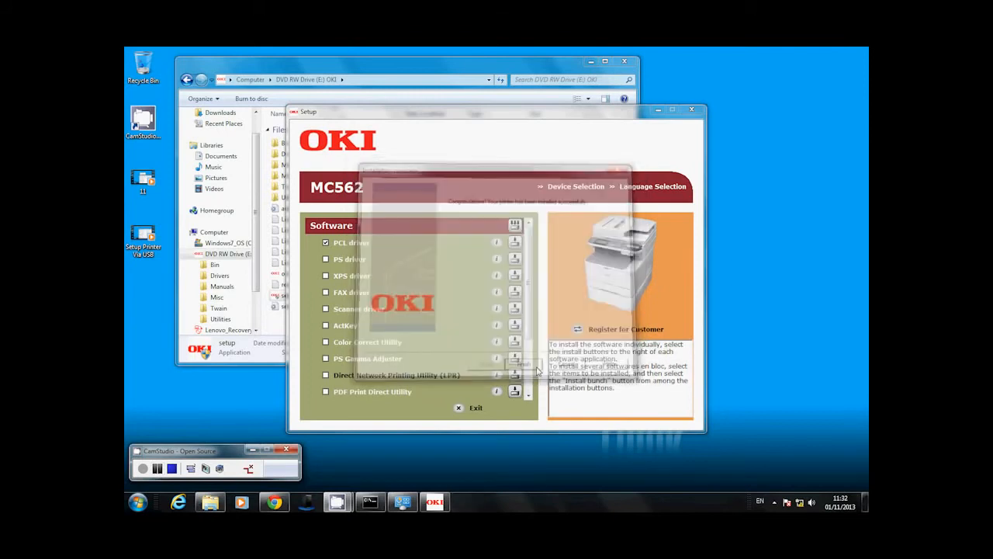
Open the port settings in the printer properties of OKI MC562(PCL) (Copy 1) from Devices and Printers
{"action": "left_click", "coordinate": [138, 503]}
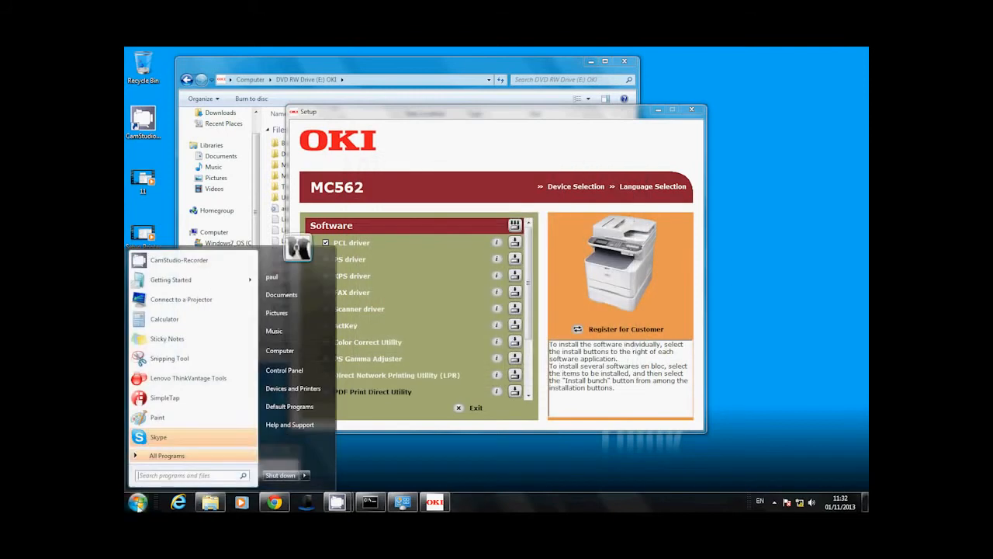
{"action": "left_click", "coordinate": [293, 388]}
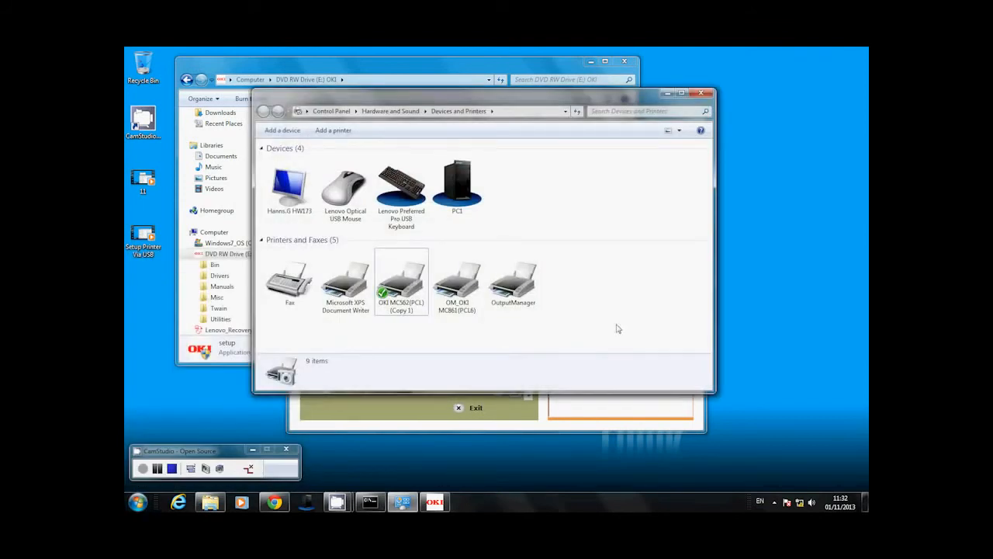
{"action": "right_click", "coordinate": [404, 291]}
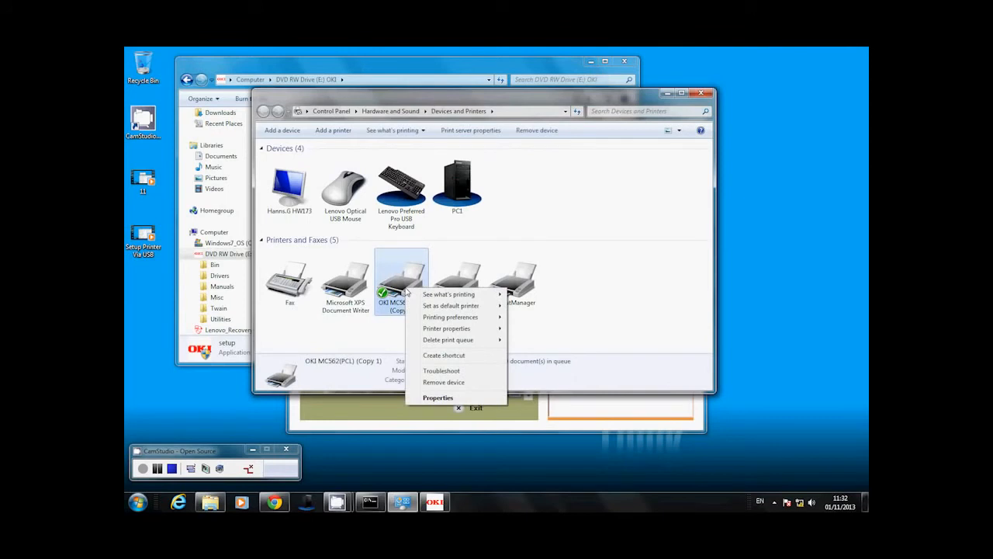
{"action": "mouse_move", "coordinate": [455, 332]}
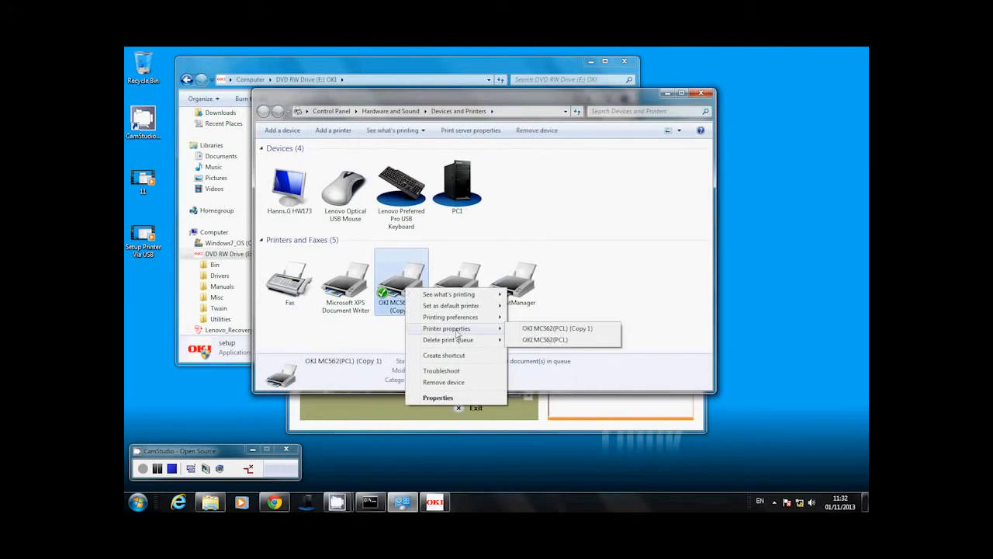
{"action": "left_click", "coordinate": [598, 331]}
{"action": "left_click_drag", "start_coordinate": [709, 185], "coordinate": [457, 126]}
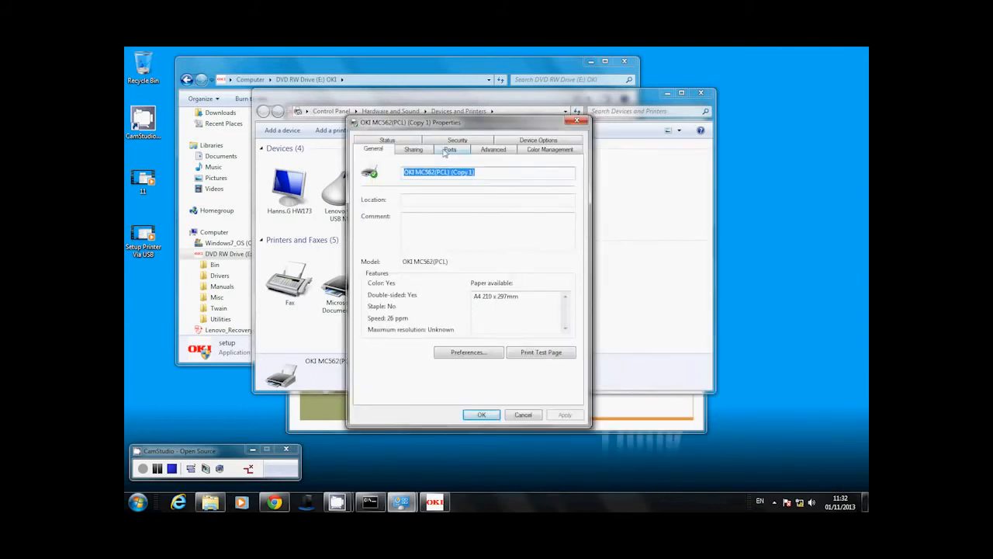
{"action": "left_click", "coordinate": [450, 150]}
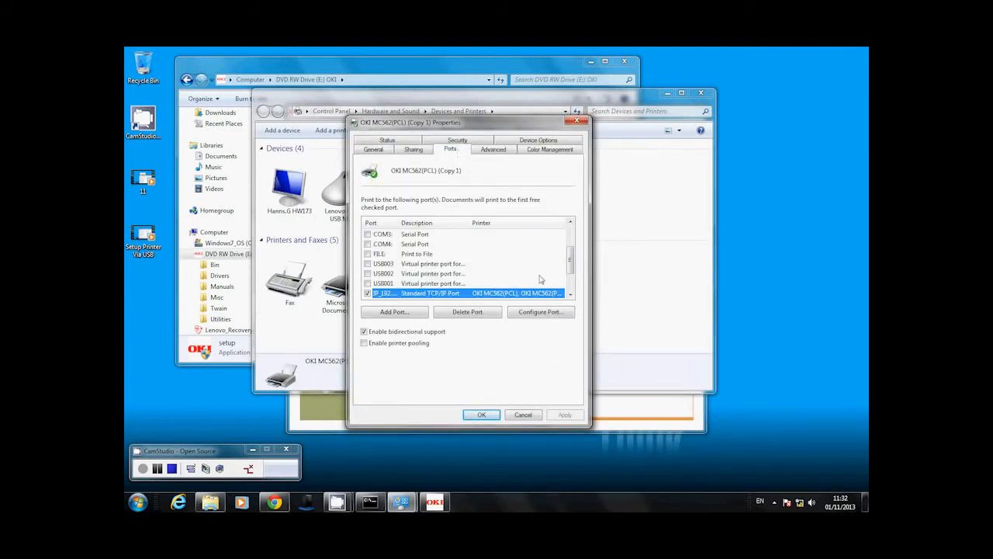
Widen the Port column and examine which TCP/IP port the printer uses
{"action": "left_click_drag", "start_coordinate": [571, 264], "coordinate": [570, 273]}
{"action": "double_click", "coordinate": [398, 223]}
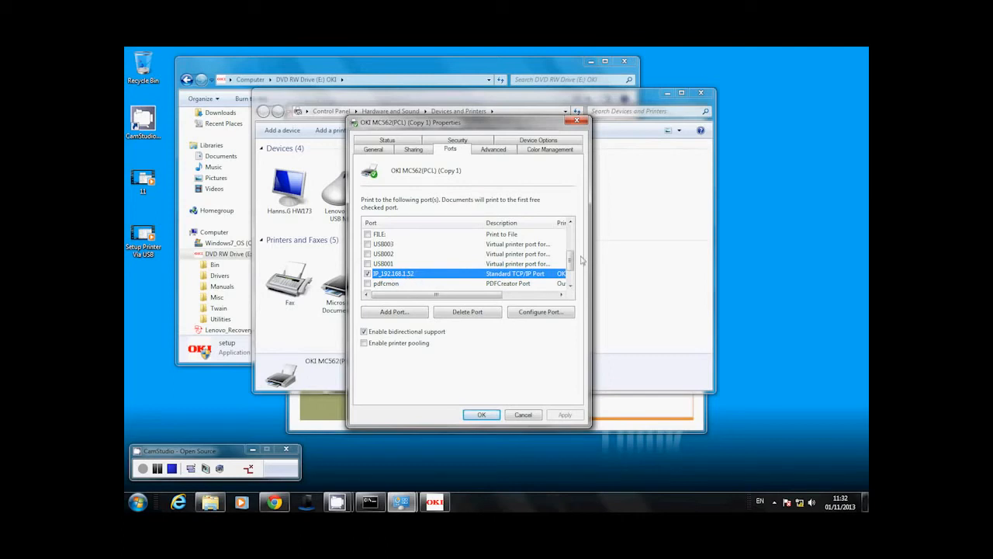
{"action": "scroll", "coordinate": [570, 264], "scroll_direction": "down", "scroll_amount": 1}
{"action": "left_click_drag", "start_coordinate": [570, 264], "coordinate": [570, 269]}
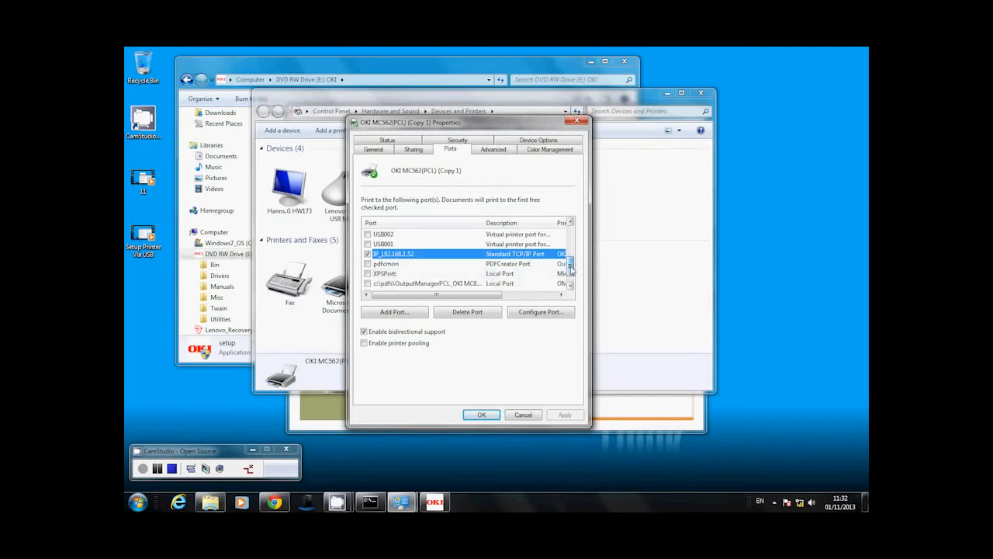
{"action": "scroll", "coordinate": [488, 294], "scroll_direction": "up", "scroll_amount": 1}
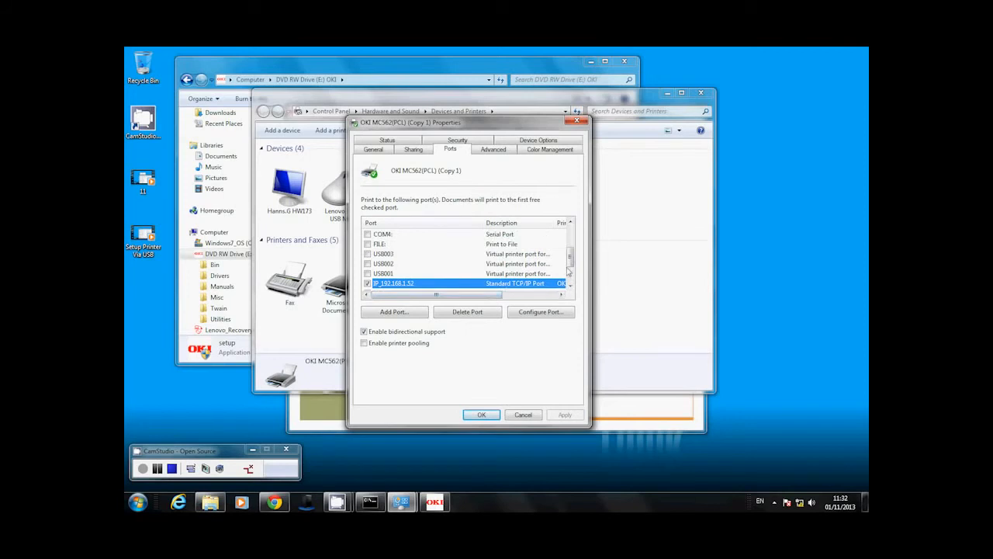
{"action": "scroll", "coordinate": [569, 270], "scroll_direction": "down", "scroll_amount": 1}
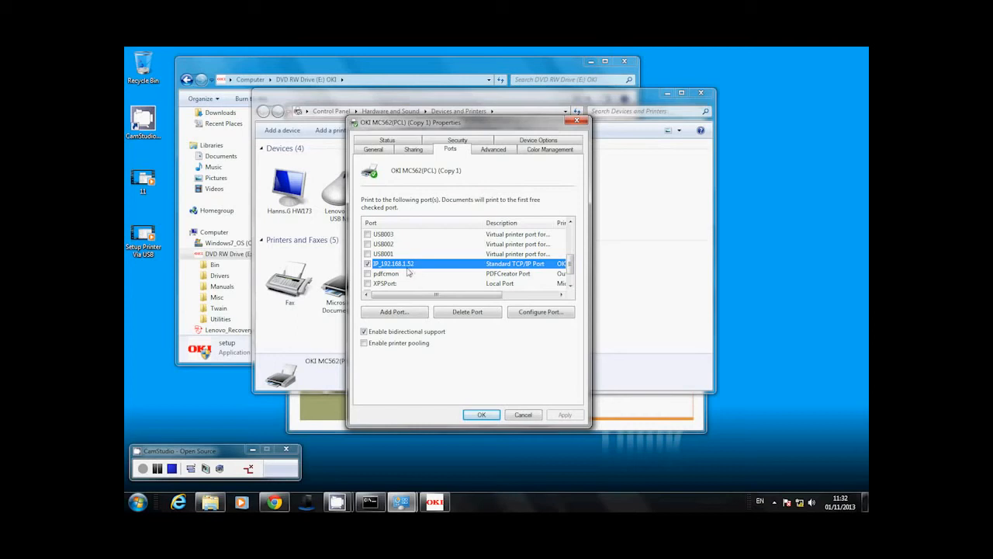
Add a Standard TCP/IP port for address 192.168.1.53 with the Generic Network Card device type
{"action": "left_click", "coordinate": [411, 314]}
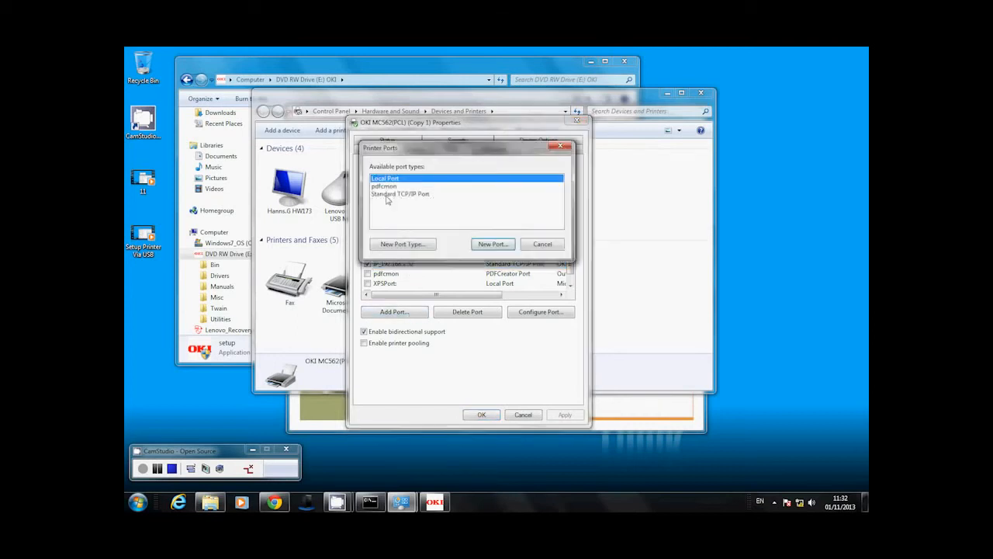
{"action": "left_click", "coordinate": [382, 194]}
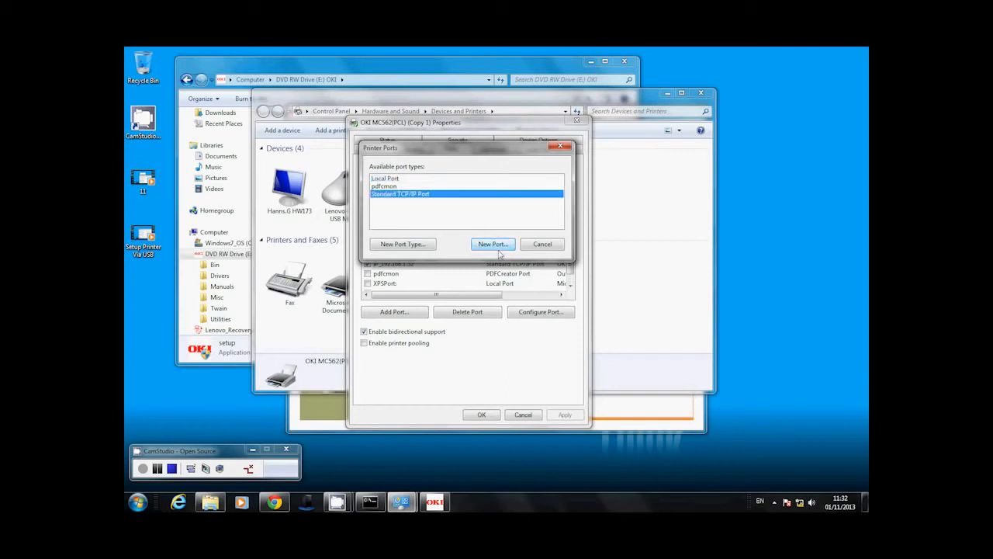
{"action": "left_click", "coordinate": [499, 247]}
{"action": "left_click", "coordinate": [619, 359]}
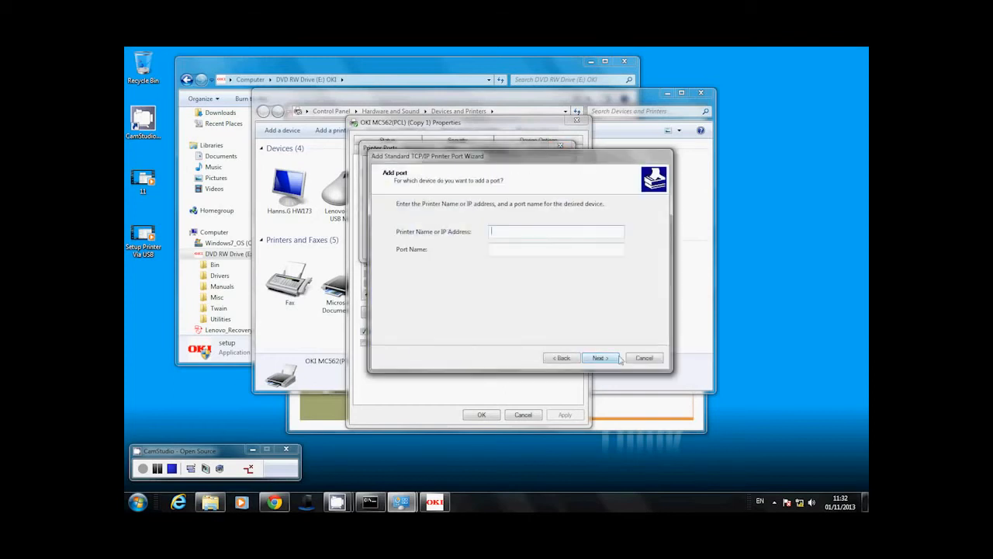
{"action": "type", "text": "192."}
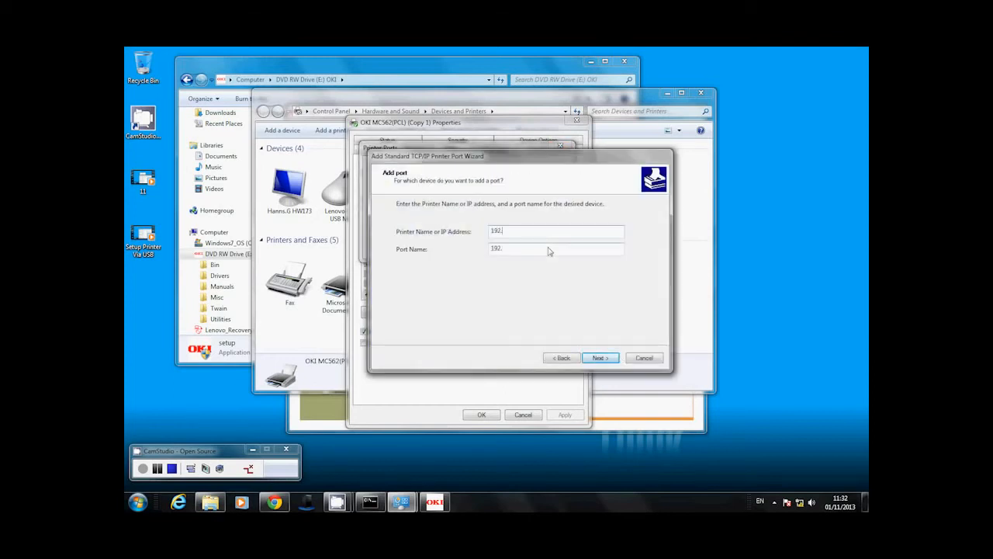
{"action": "type", "text": "168.1.53"}
{"action": "left_click", "coordinate": [600, 357]}
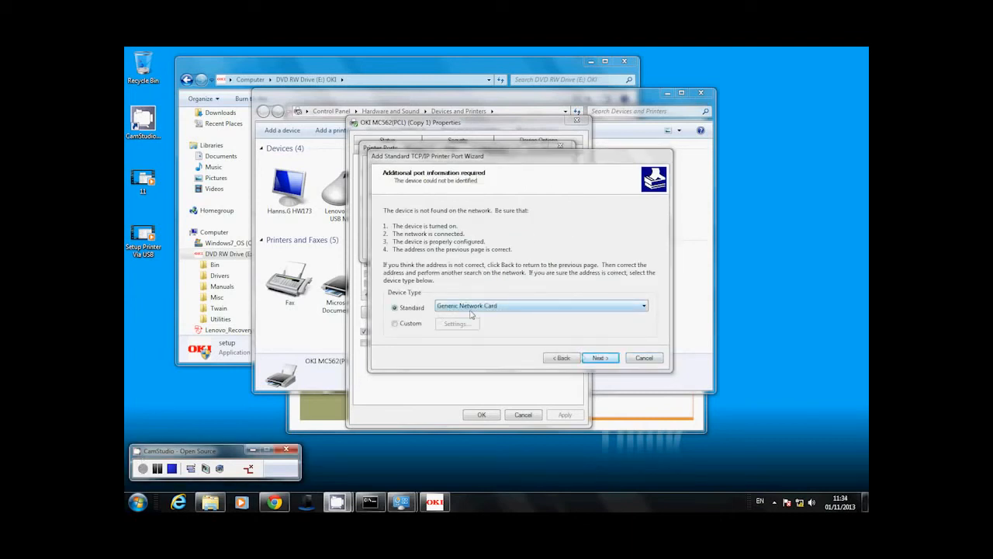
{"action": "left_click", "coordinate": [601, 358]}
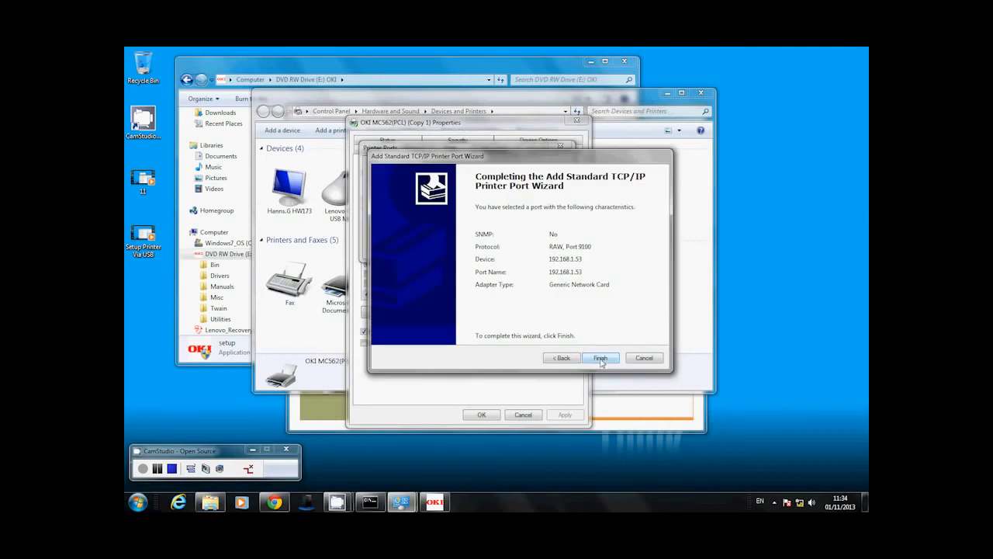
{"action": "left_click", "coordinate": [601, 357]}
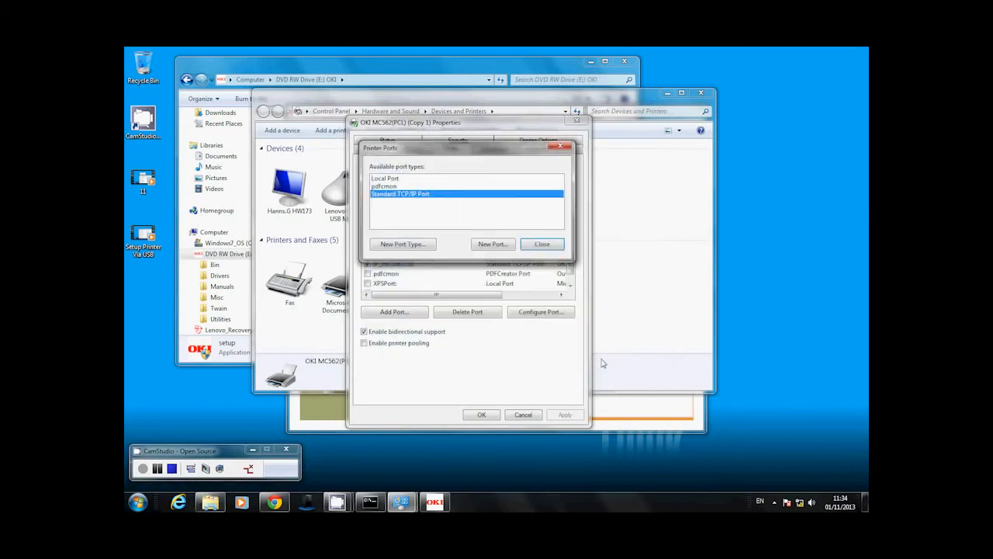
{"action": "left_click", "coordinate": [541, 244]}
Widen the Port column, assign the printer to the IP_192.168.1.52 port, and close its properties and Devices and Printers
{"action": "left_click_drag", "start_coordinate": [401, 223], "coordinate": [483, 233]}
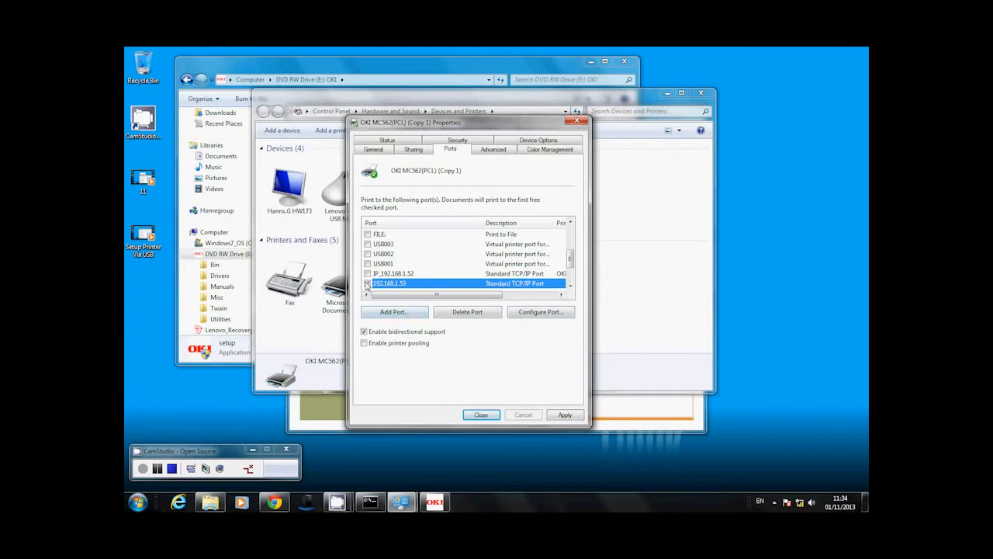
{"action": "left_click", "coordinate": [392, 274]}
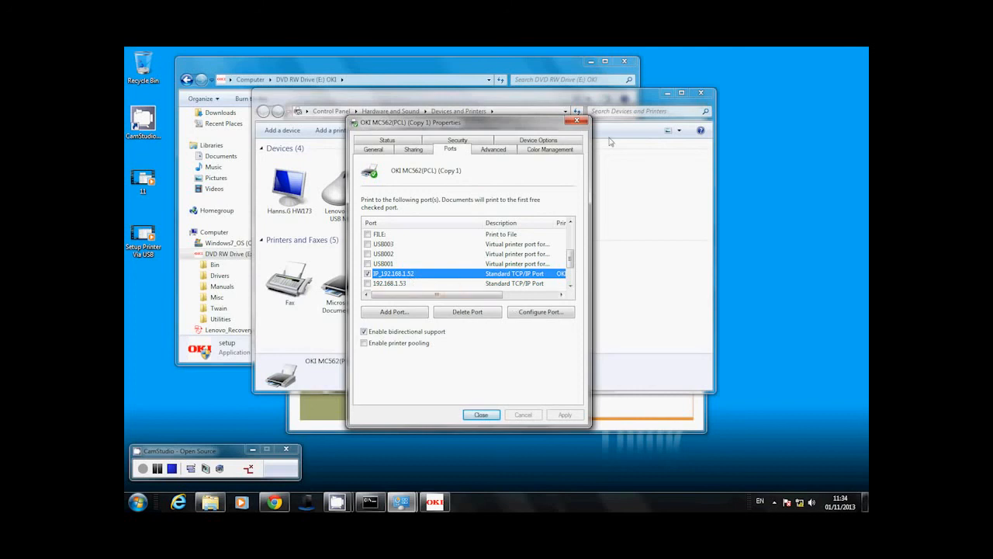
{"action": "left_click", "coordinate": [481, 414]}
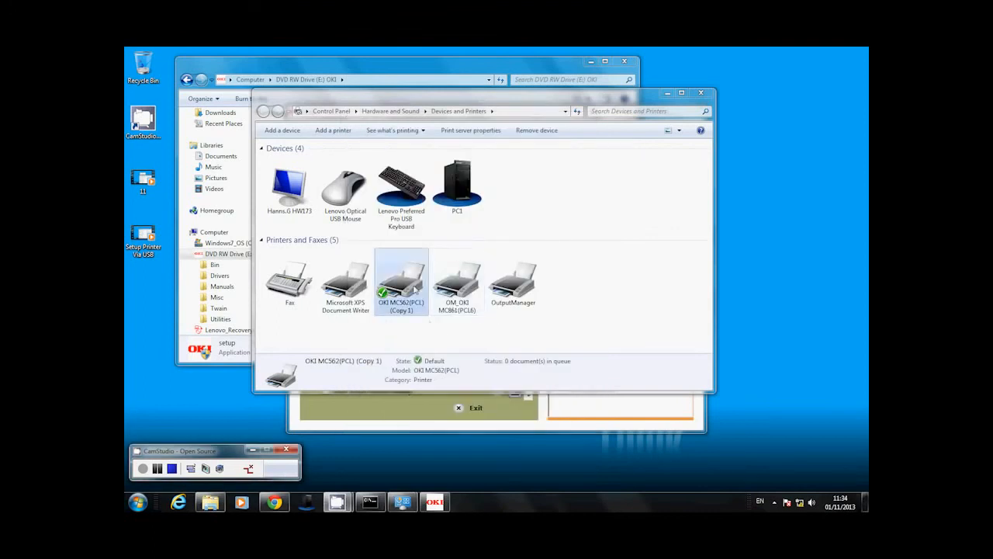
{"action": "left_click", "coordinate": [703, 94]}
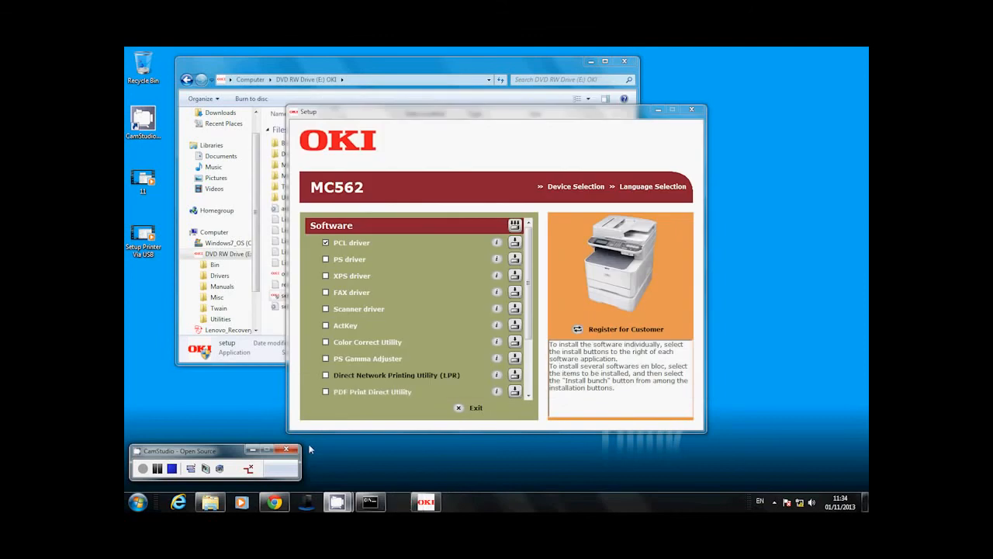
Switch to Chrome, load the printer's web page at 192.168.1.52 to check its status, and minimise the browser
{"action": "left_click", "coordinate": [275, 502]}
{"action": "left_click", "coordinate": [268, 86]}
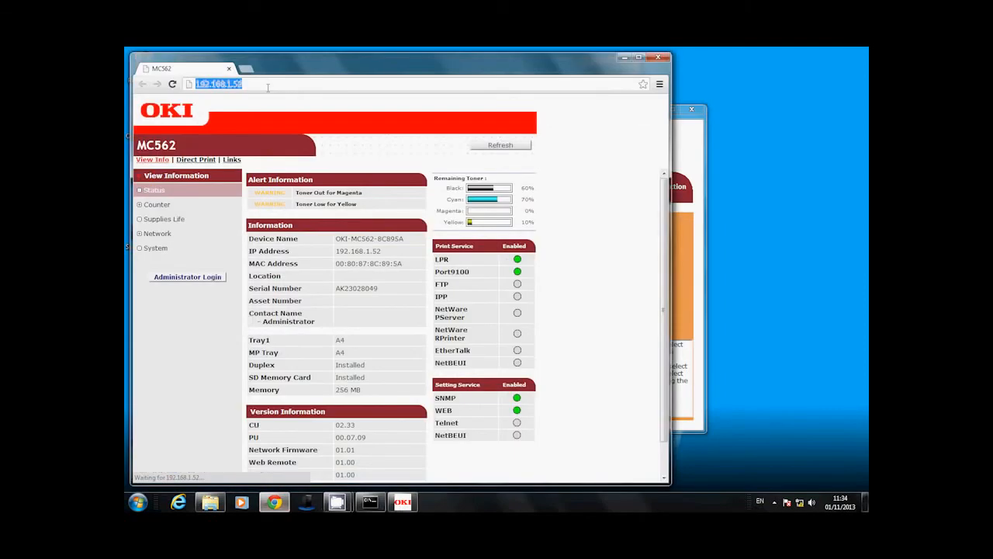
{"action": "left_click", "coordinate": [268, 86]}
{"action": "key", "text": "Return"}
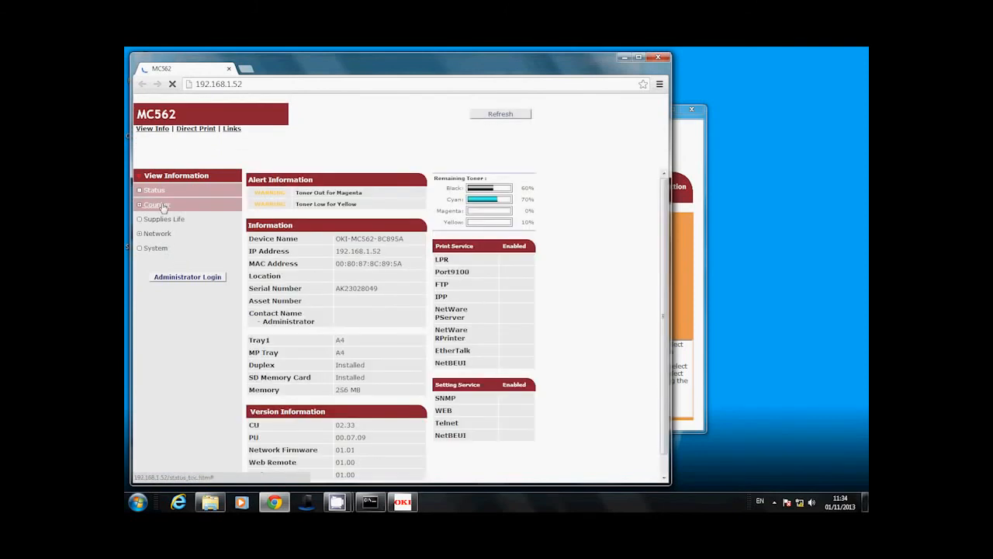
{"action": "left_click", "coordinate": [623, 58]}
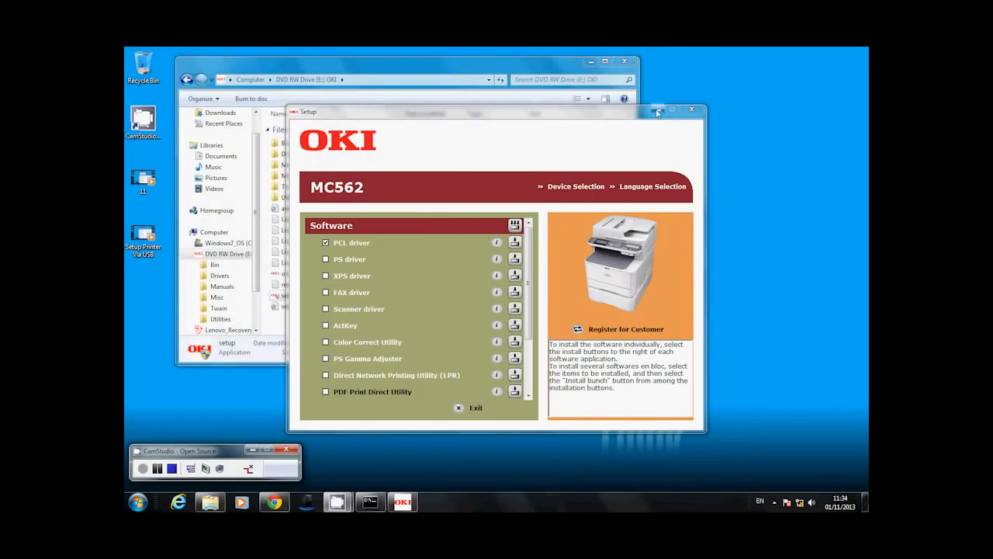